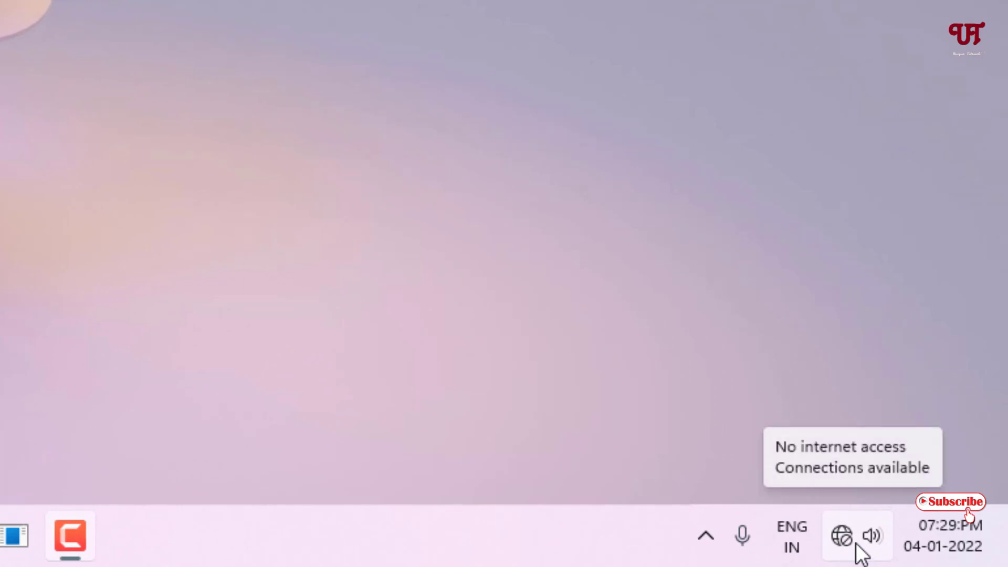
Step: Open the Quick Settings panel from the taskbar's network and volume icons
click(860, 550)
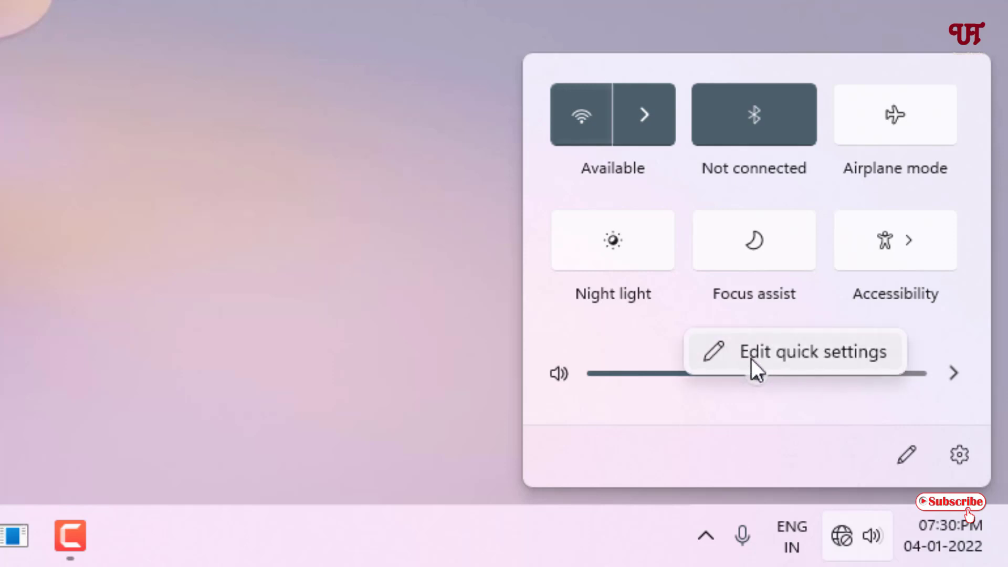
Step: Enter edit mode, unpin the Wi-Fi tile, and confirm the change with Done
click(906, 454)
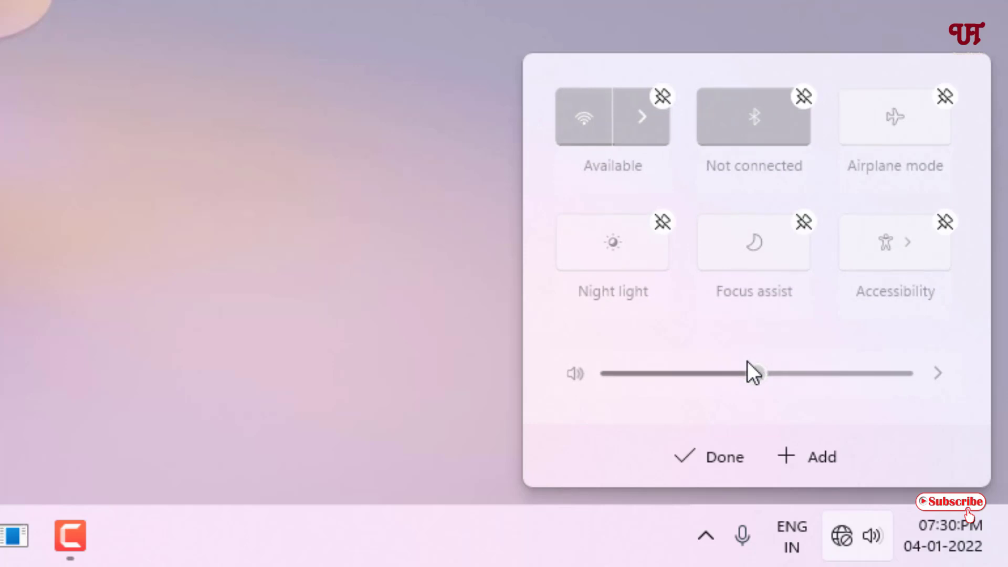
click(664, 102)
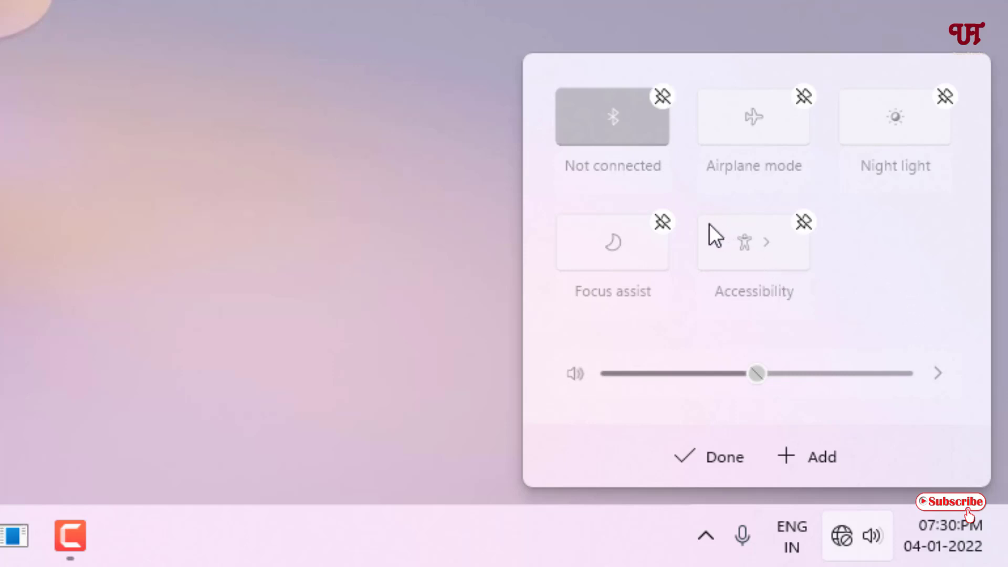
click(717, 458)
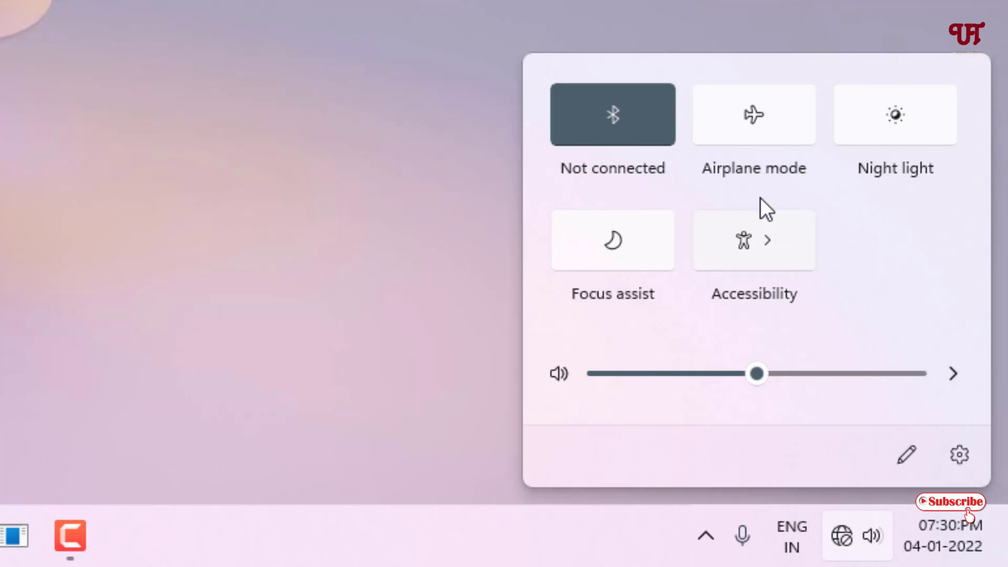
Step: Re-enter edit mode, pin Wi-Fi from the Add list, and drag it to the top-left slot
right_click(859, 221)
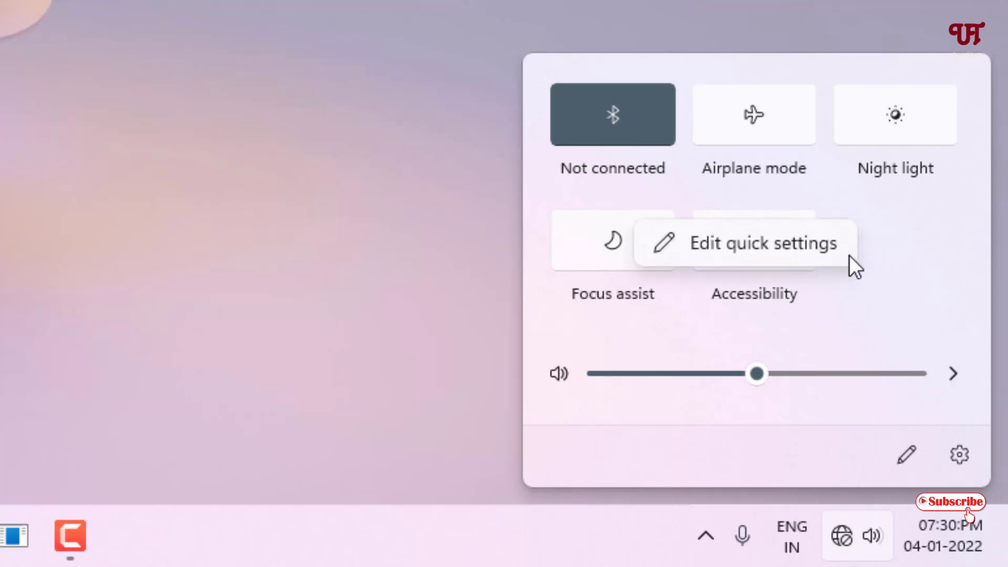
click(819, 247)
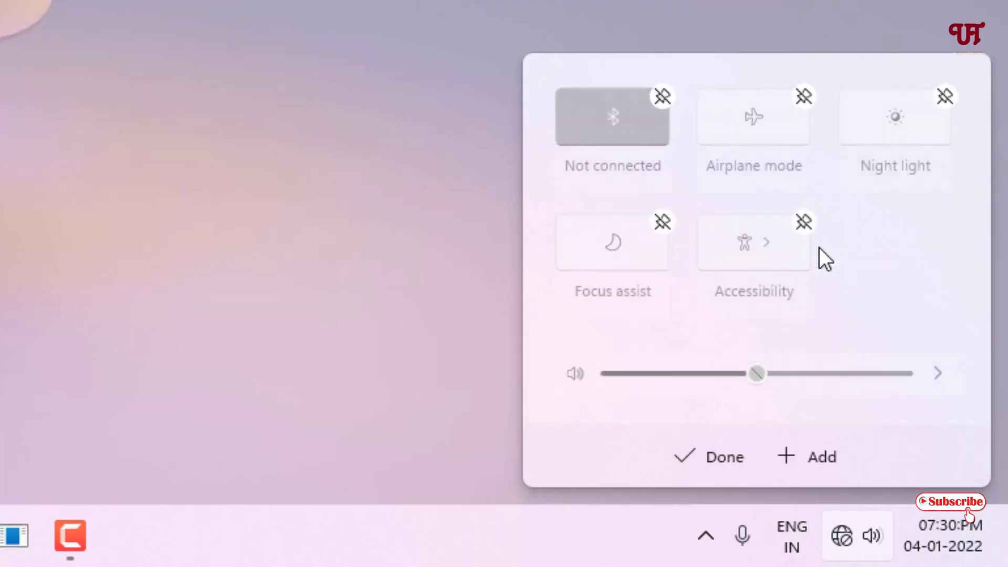
click(809, 457)
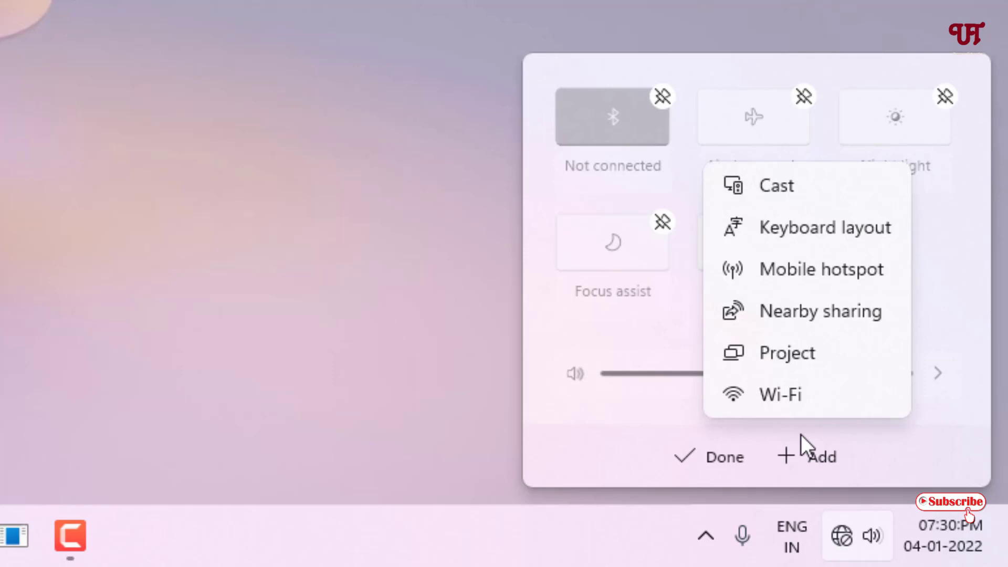
click(782, 396)
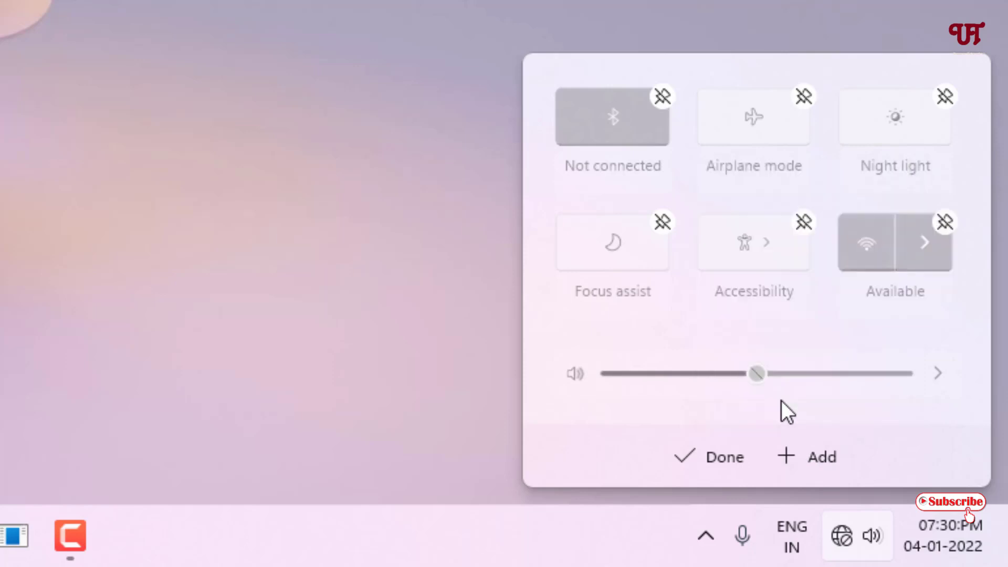
drag(894, 242, 632, 117)
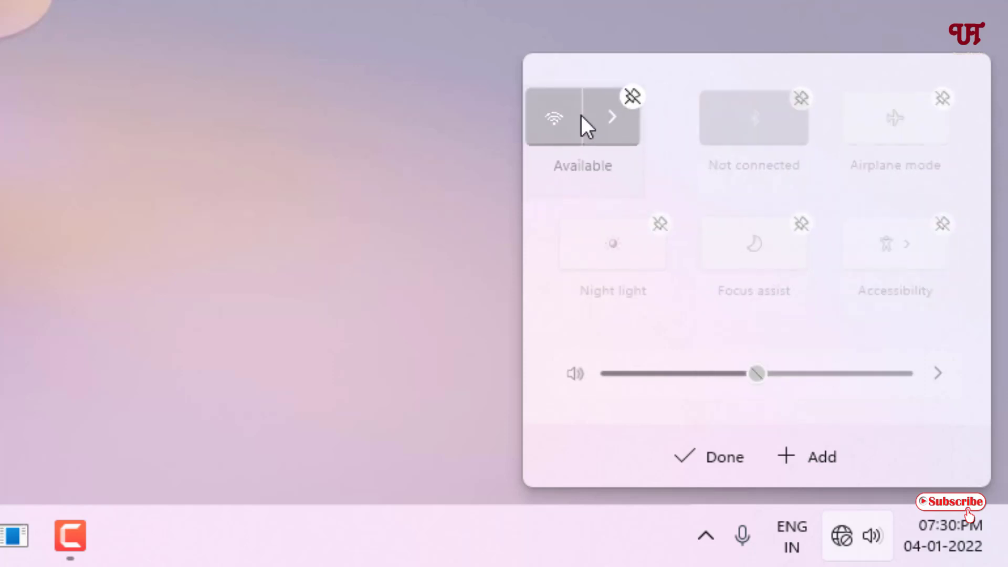
drag(633, 116, 614, 109)
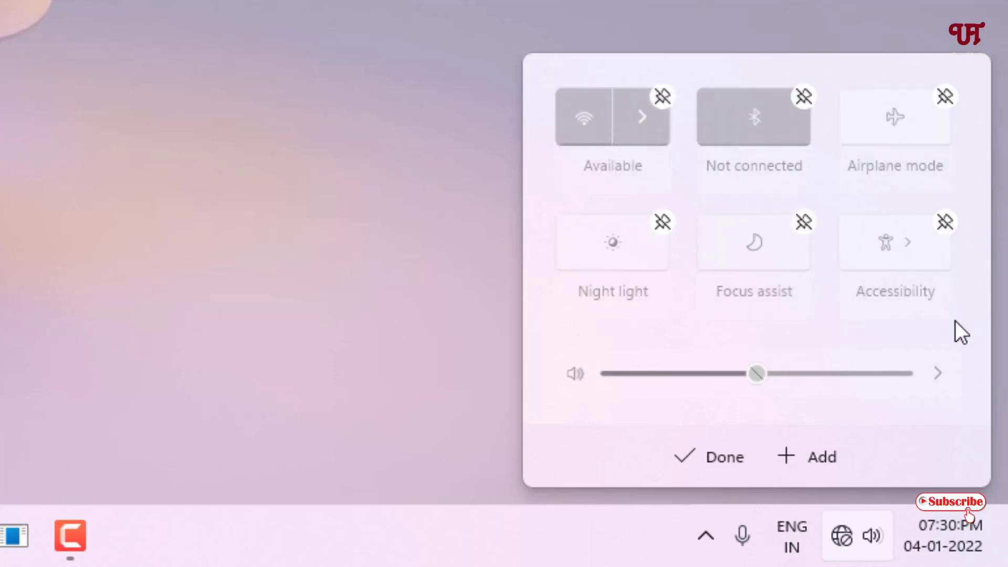
Step: Check the Add list of remaining tiles, then dismiss it without adding anything
click(801, 462)
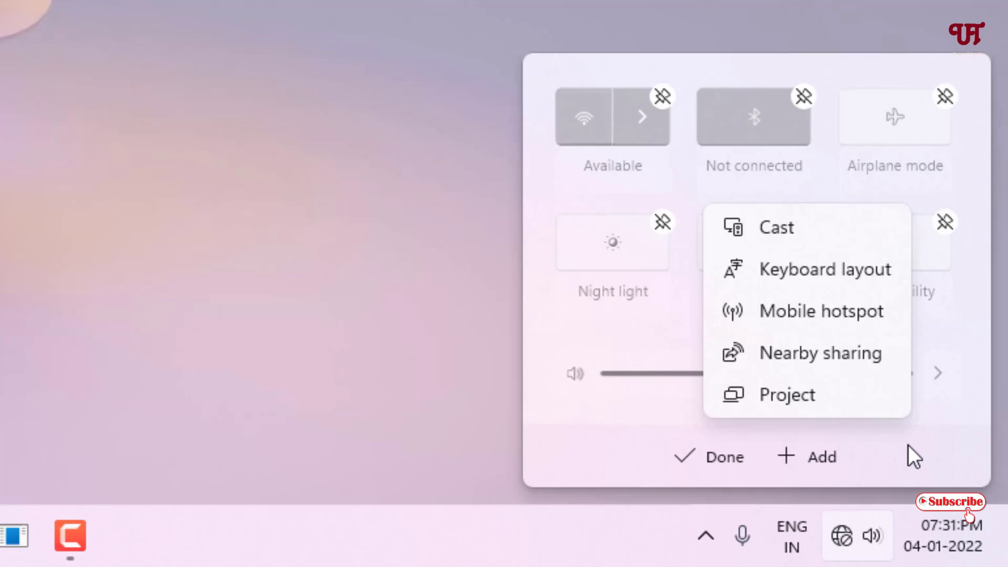
click(908, 445)
Step: Save the tile edits with Done and dismiss Quick Settings to the desktop
click(723, 461)
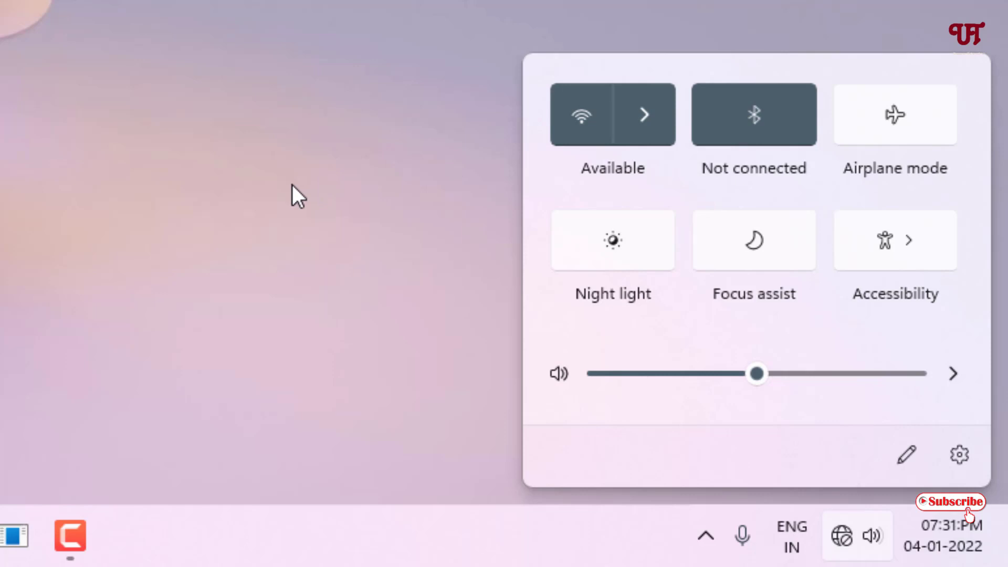
click(338, 213)
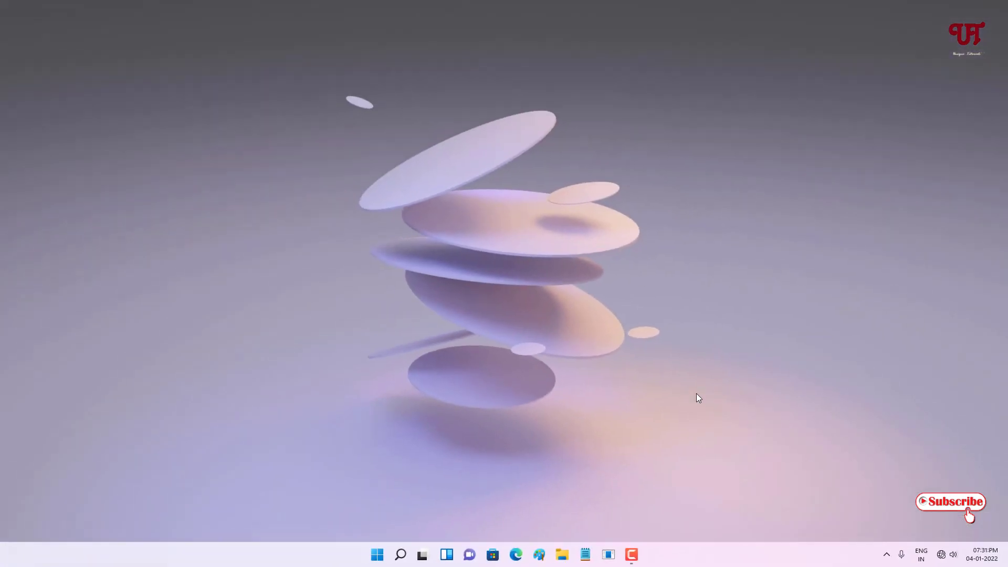